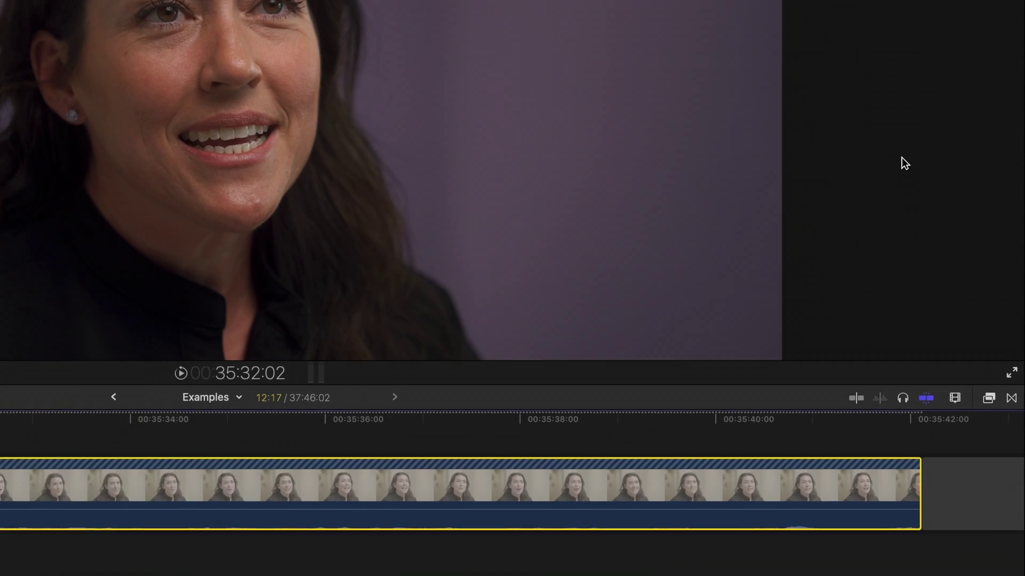
# - Search 'gaus' in the Blur effects, apply Gaussian blur to the Dental LOG clip, and close the browser
pyautogui.click(988, 398)
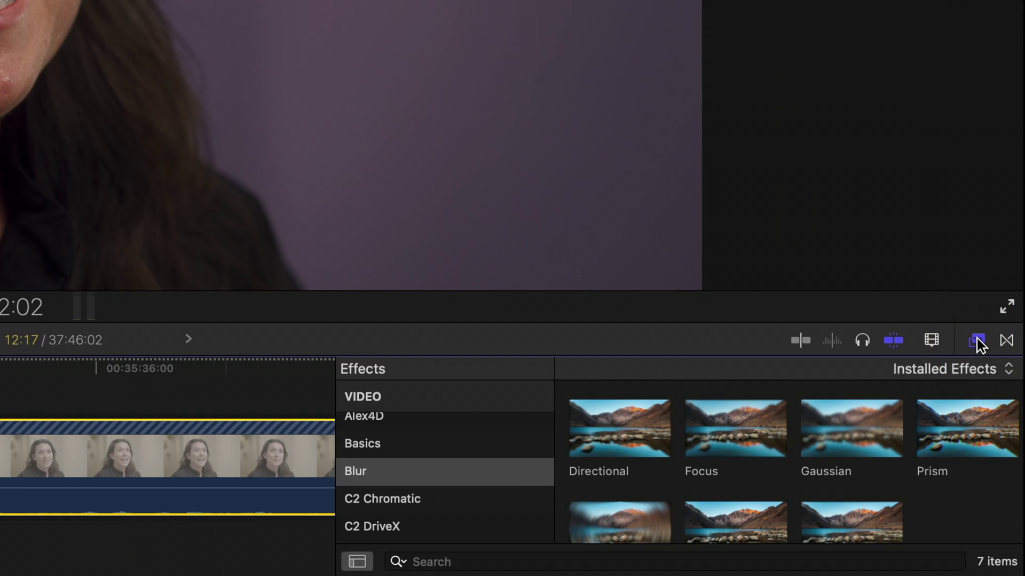
pyautogui.click(499, 469)
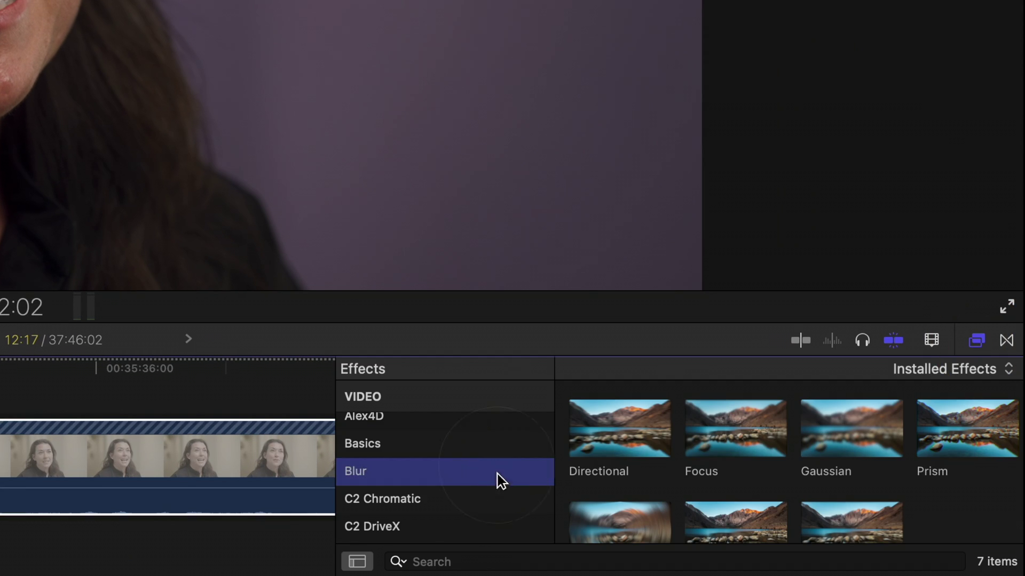
pyautogui.click(458, 562)
pyautogui.write('gauss')
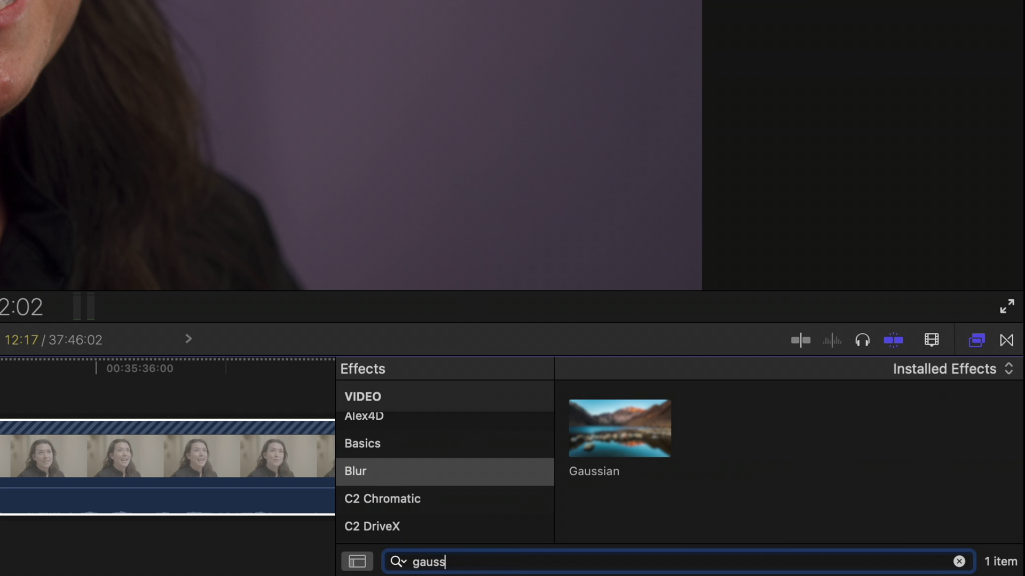
pyautogui.click(598, 430)
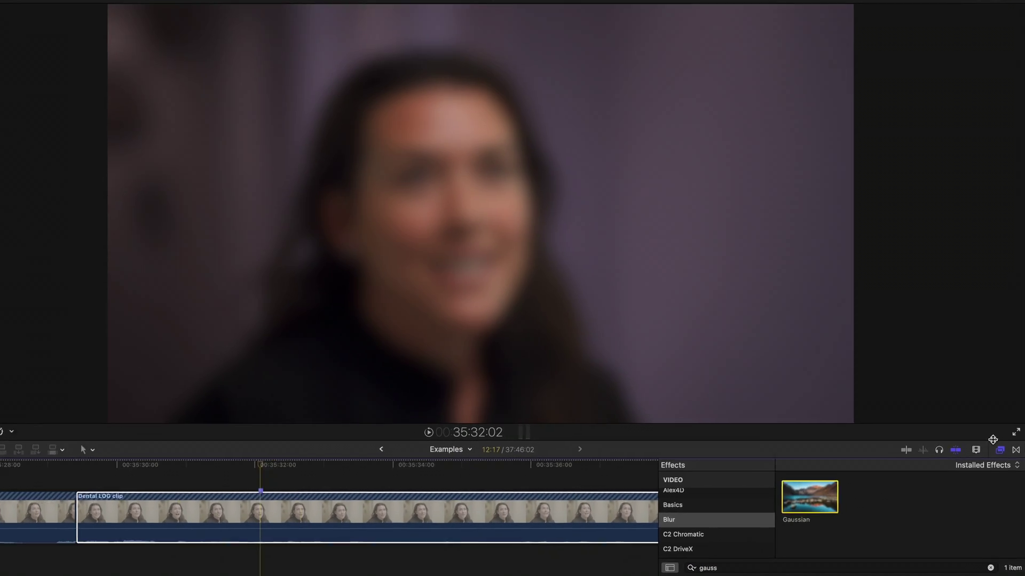
pyautogui.click(978, 347)
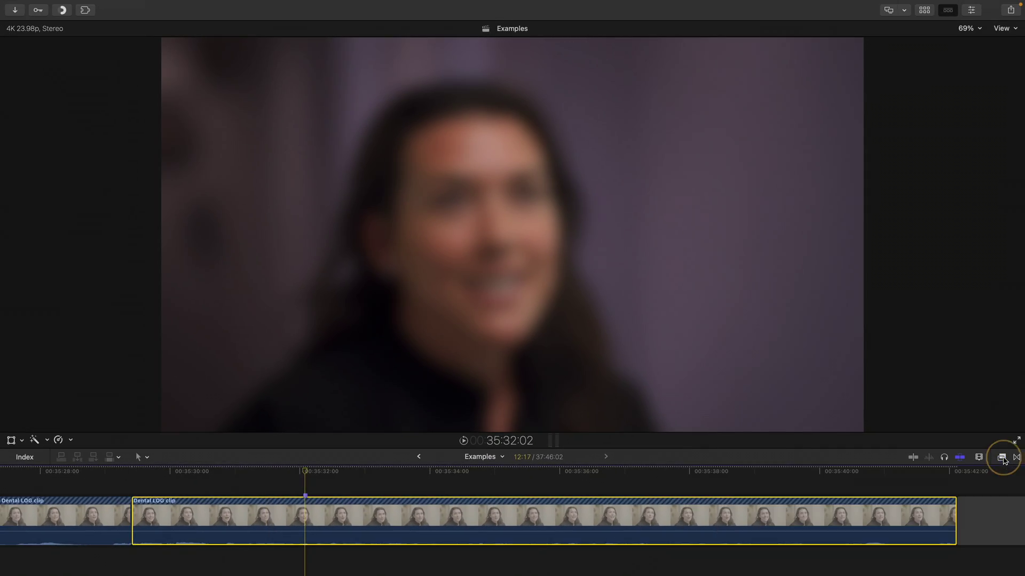
# - In the Inspector, attach an HSL Color Mask to the Gaussian blur and start sampling the forehead
pyautogui.click(971, 10)
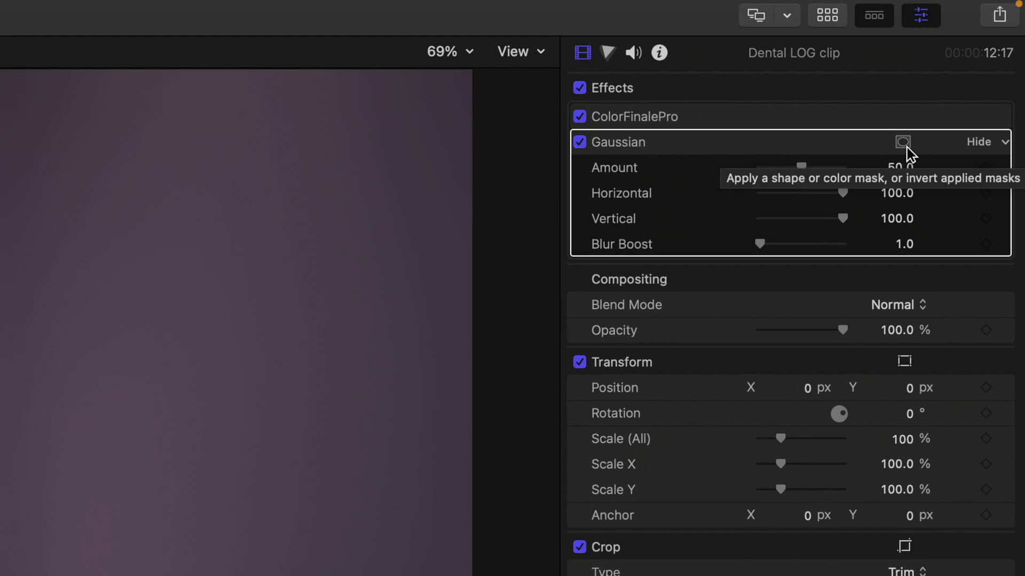
pyautogui.click(905, 144)
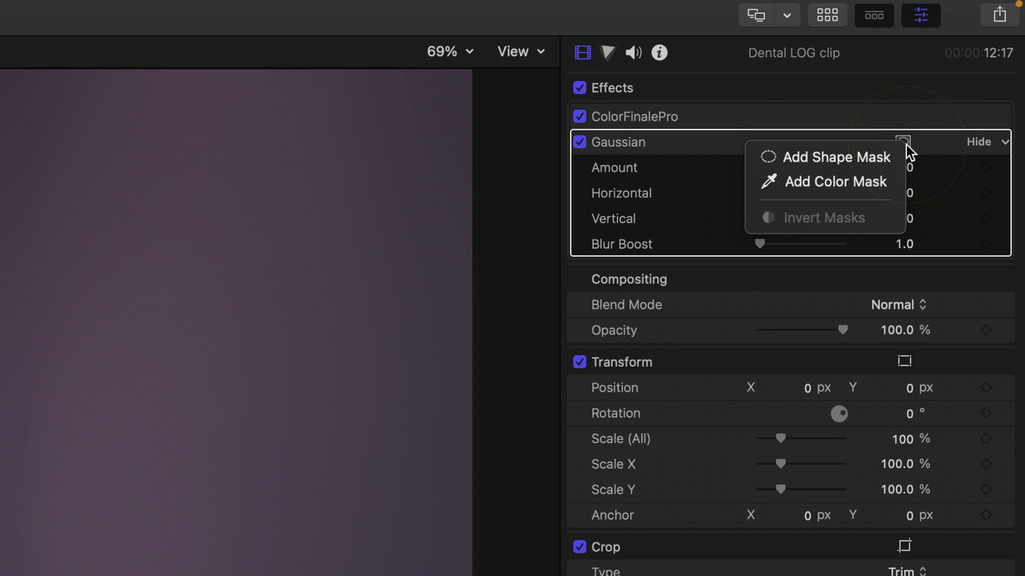
pyautogui.click(884, 182)
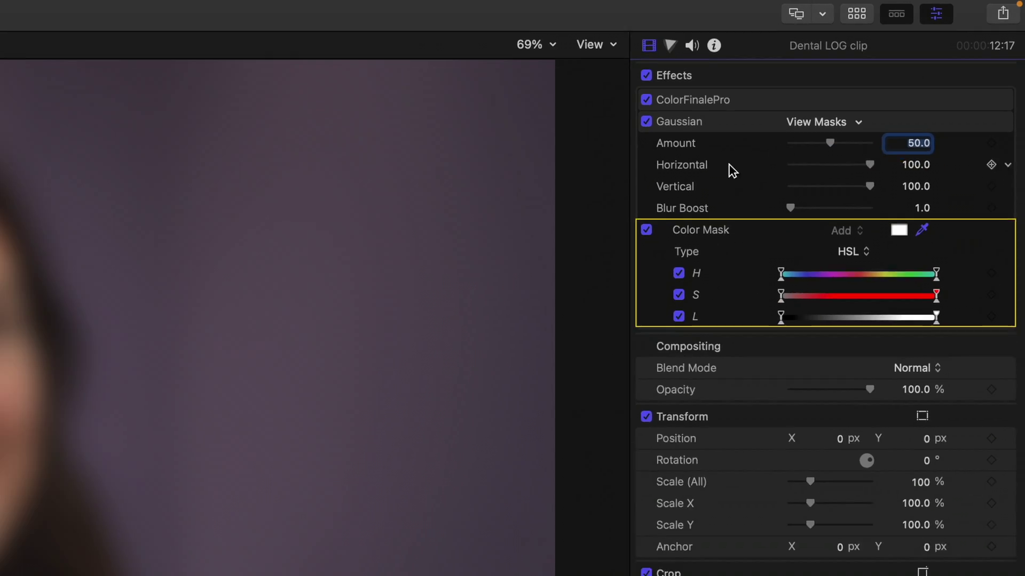
pyautogui.click(368, 138)
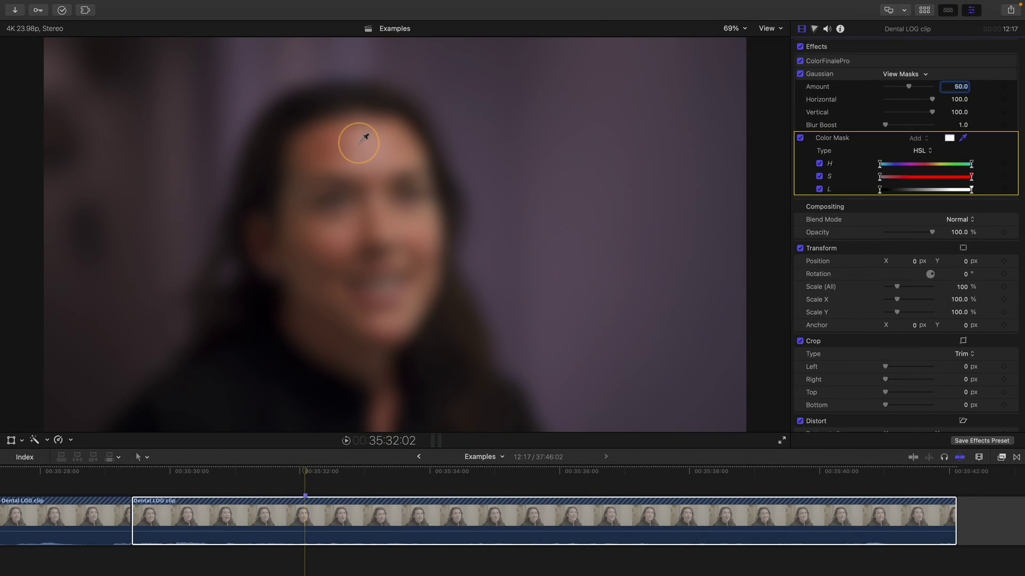
# - Eyedrop the forehead skin tones for the mask, widening the sampled range with a second drag
pyautogui.moveTo(365, 138)
pyautogui.mouseDown()
pyautogui.moveTo(346, 146)
pyautogui.moveTo(357, 141)
pyautogui.mouseUp()
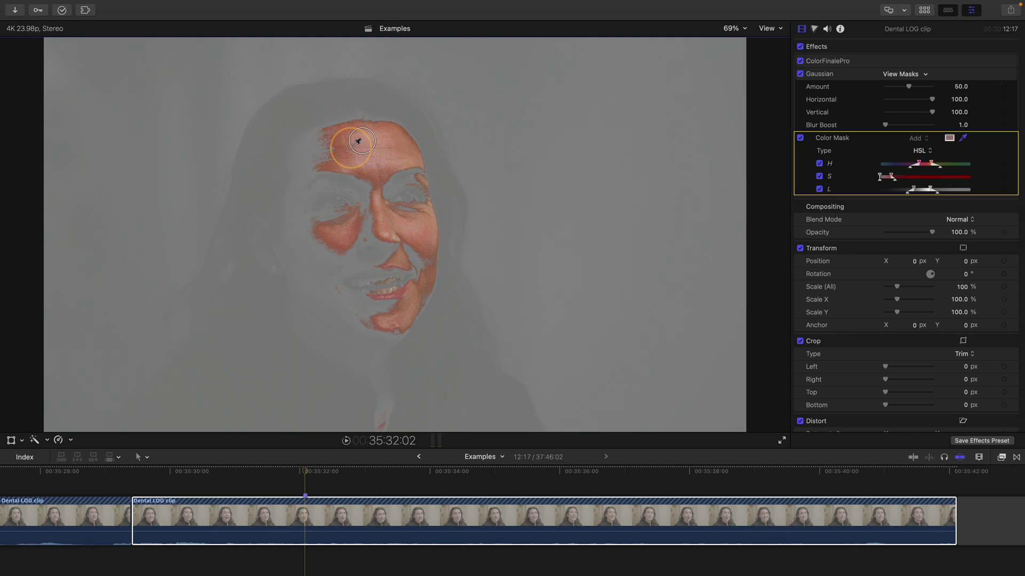
pyautogui.moveTo(357, 141); pyautogui.dragTo(357, 143)
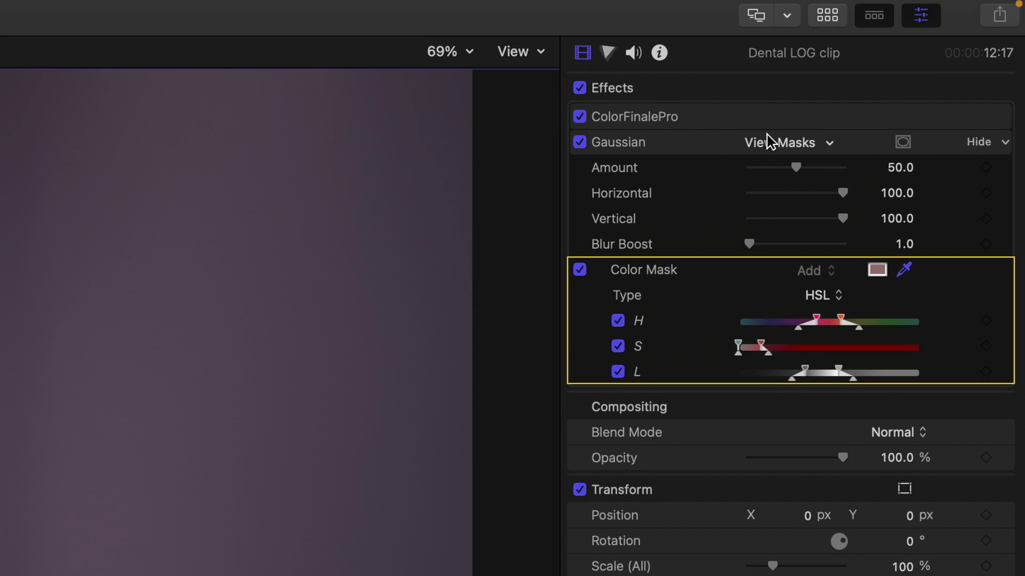
# - With View Masks on, adjust the colour mask's saturation range, then return to the normal image
pyautogui.click(769, 142)
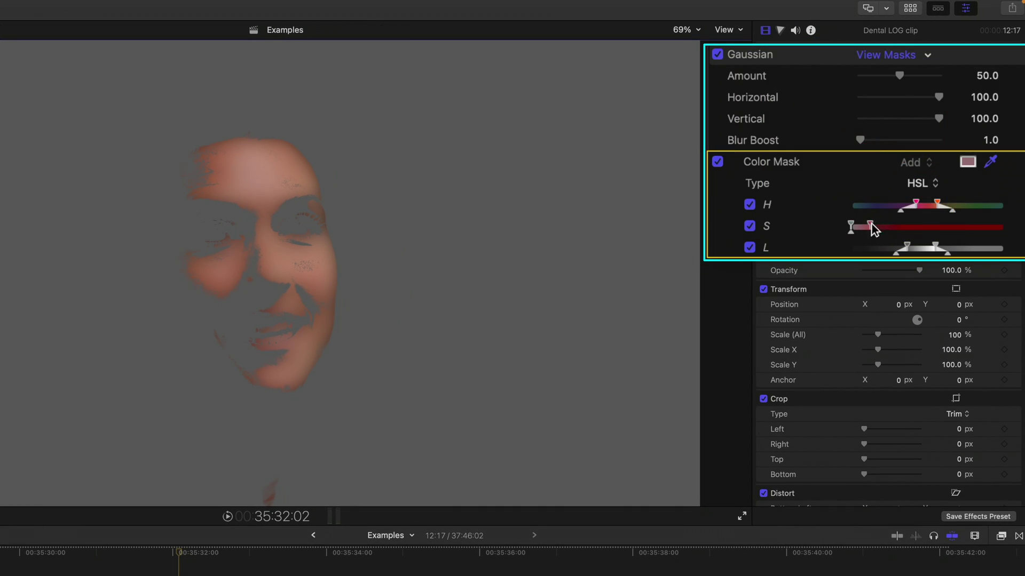
pyautogui.moveTo(871, 228); pyautogui.dragTo(945, 241)
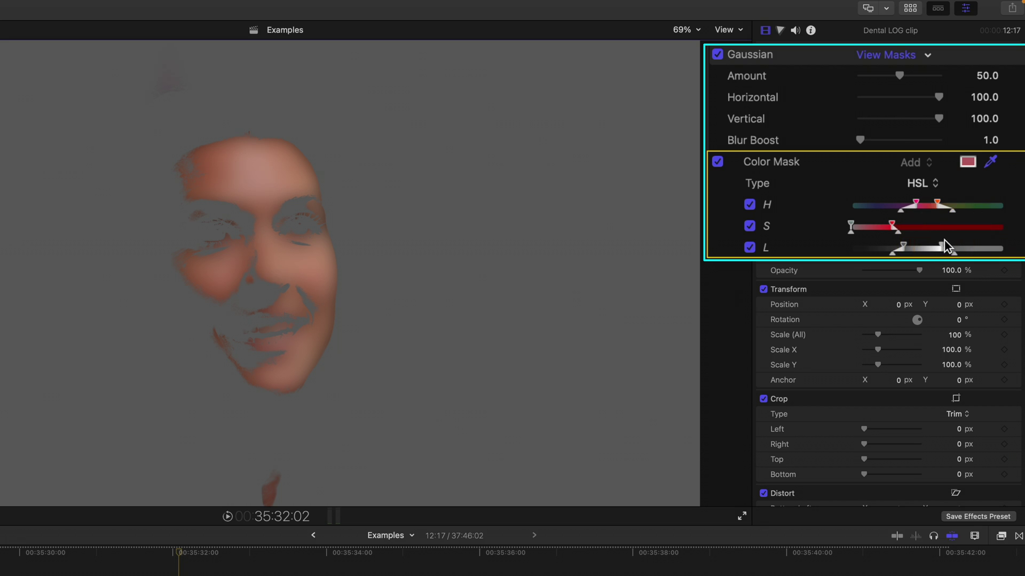
pyautogui.click(897, 56)
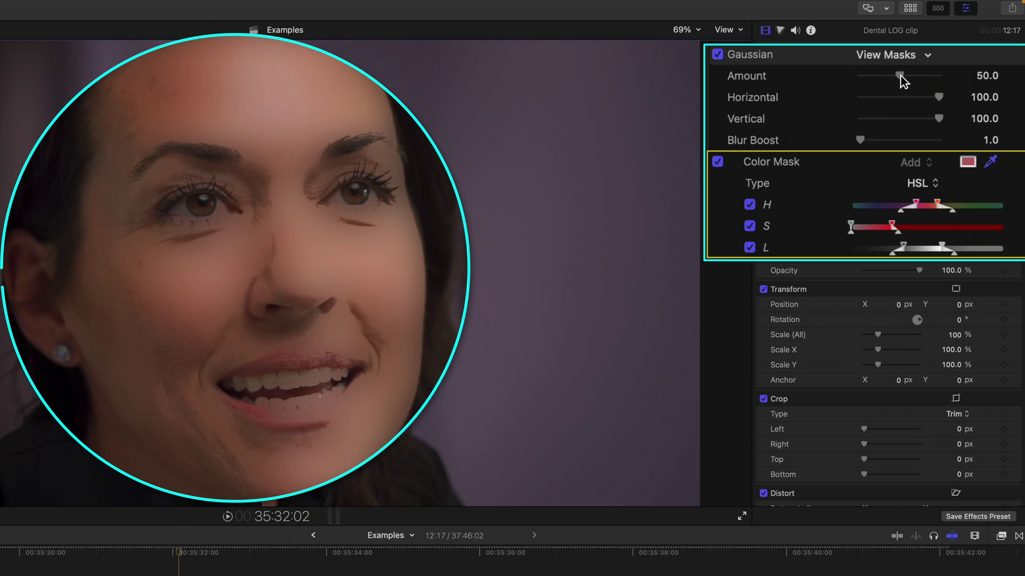
# - Lower Gaussian Amount to 2.48, raise Blur Boost to 3.0, and play back to review
pyautogui.moveTo(900, 76); pyautogui.dragTo(862, 78)
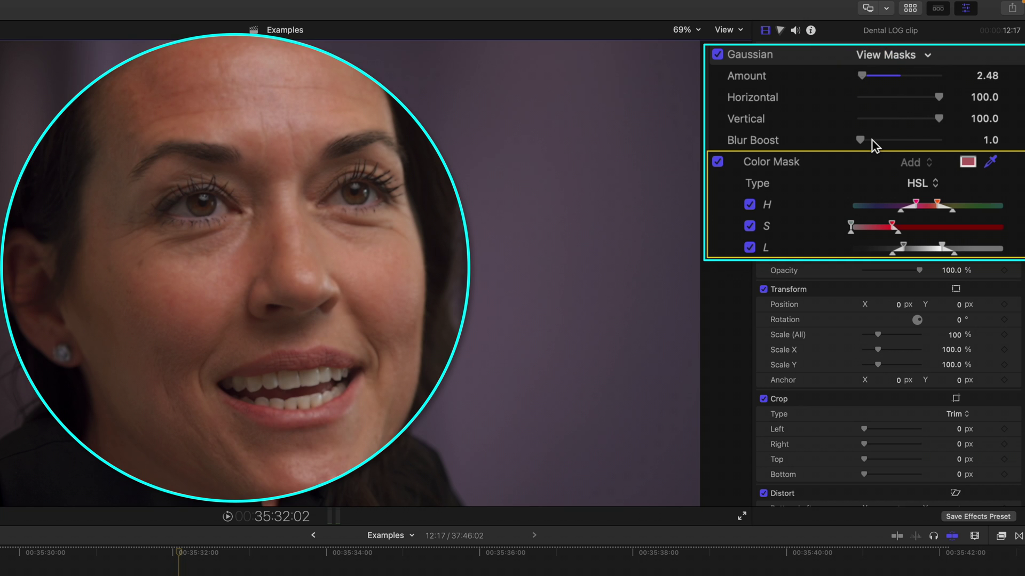
pyautogui.moveTo(872, 140); pyautogui.dragTo(869, 142)
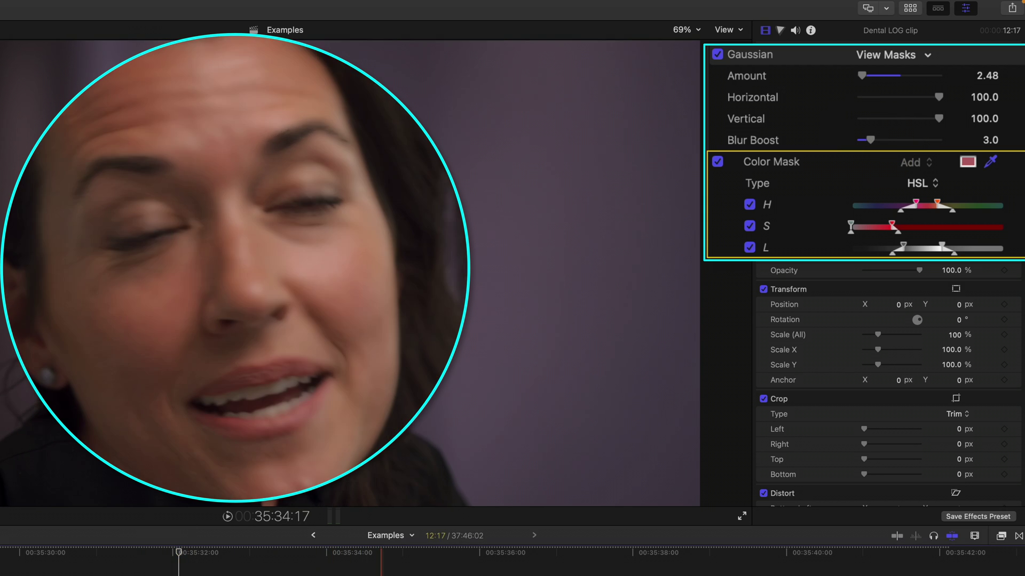
pyautogui.press('space')
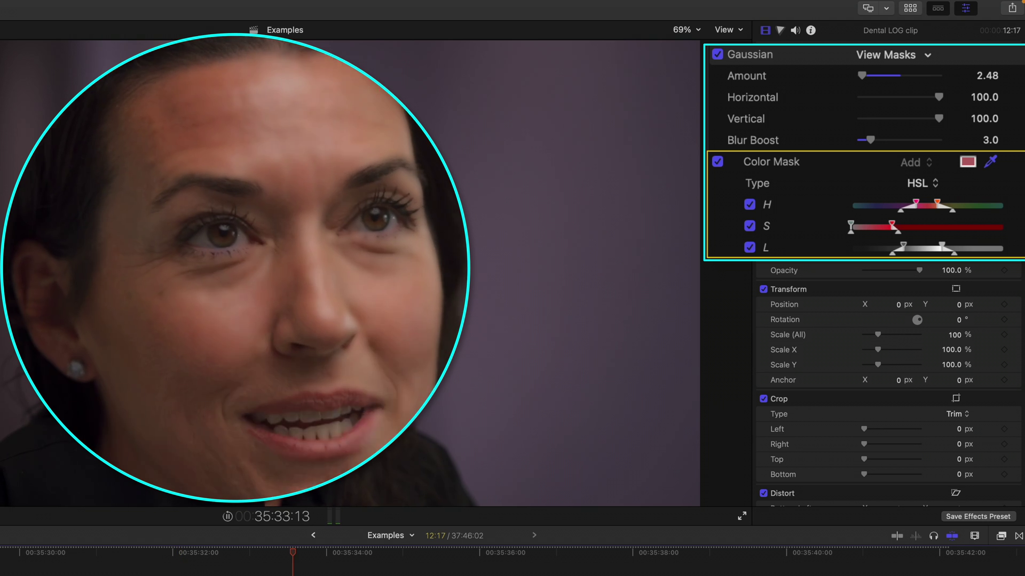
pyautogui.press('space')
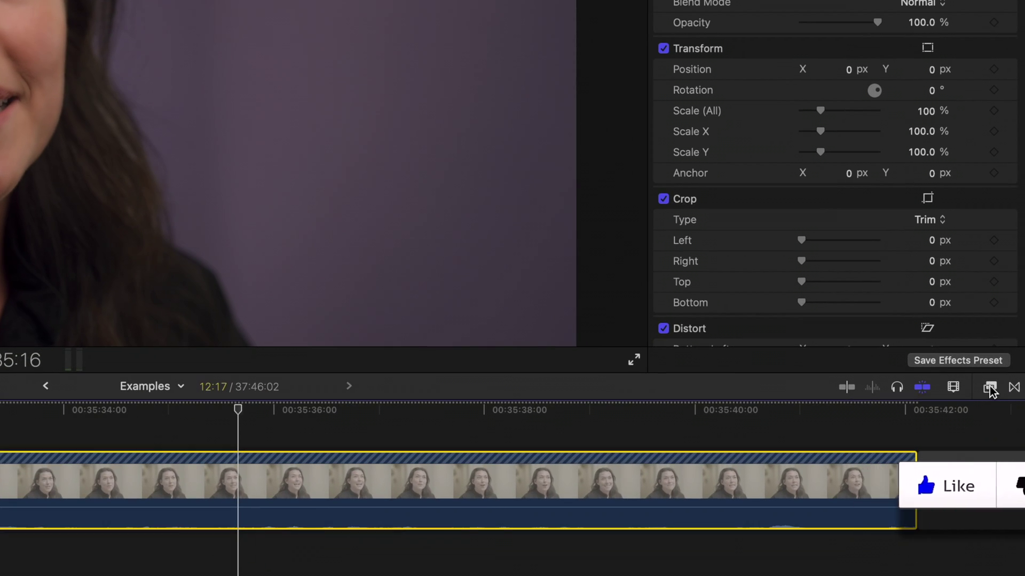
# - Apply the Sharpen effect to the clip and bring up its mask options
pyautogui.click(990, 388)
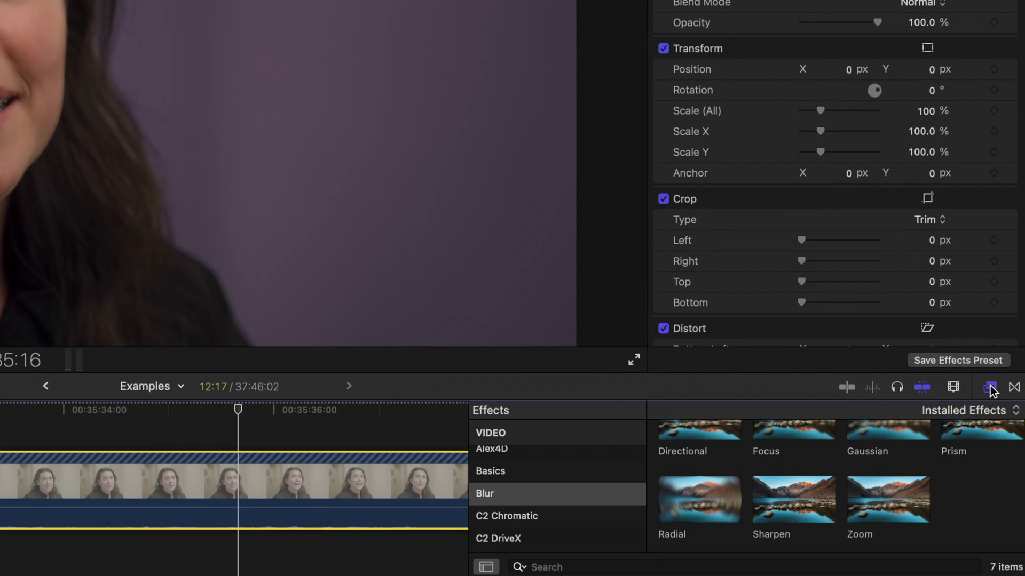
pyautogui.doubleClick(774, 502)
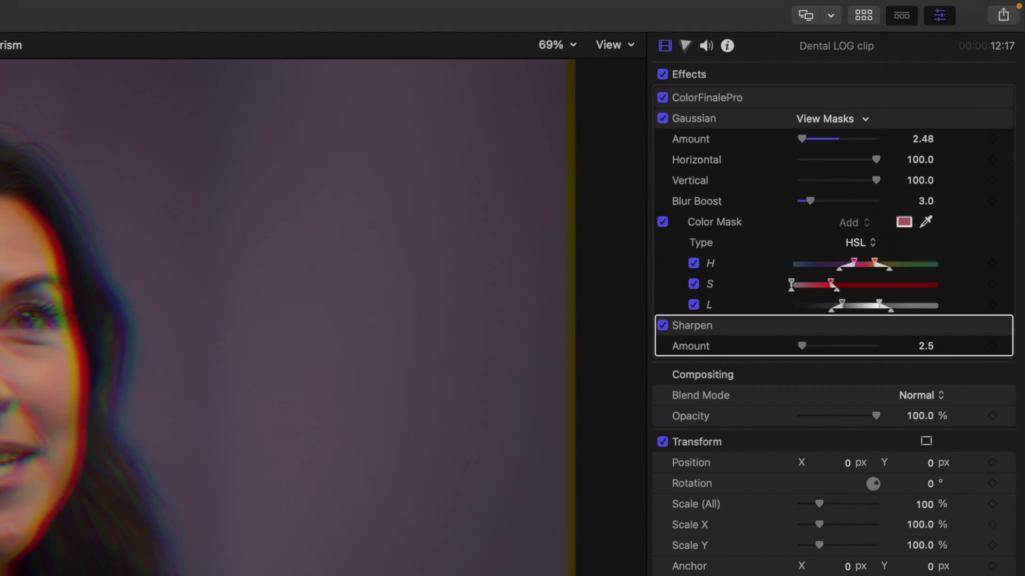
pyautogui.click(926, 326)
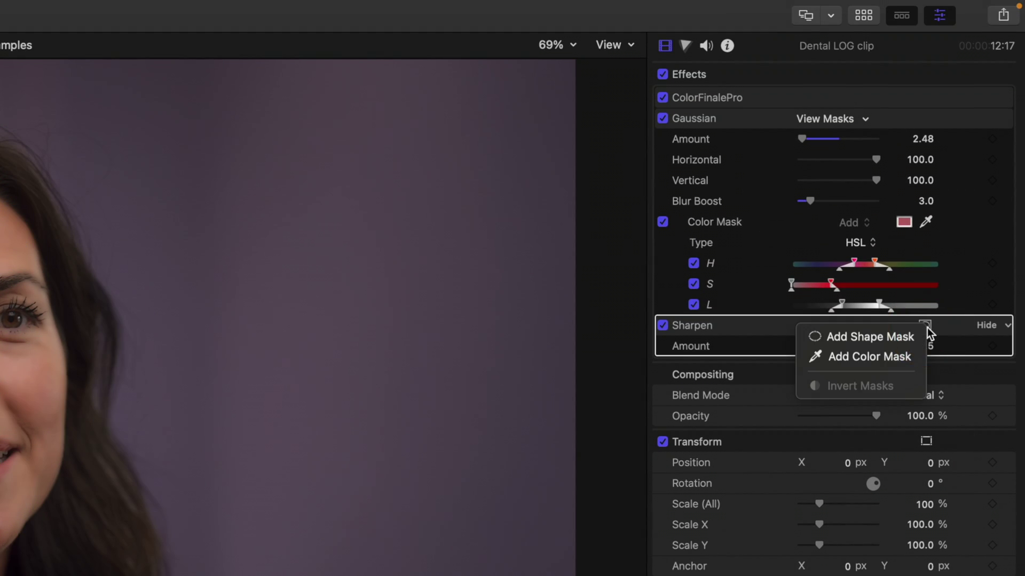
# - Add a colour mask sampled from the eye, widen its lightness range, and set Sharpen Amount to 2.0
pyautogui.click(902, 361)
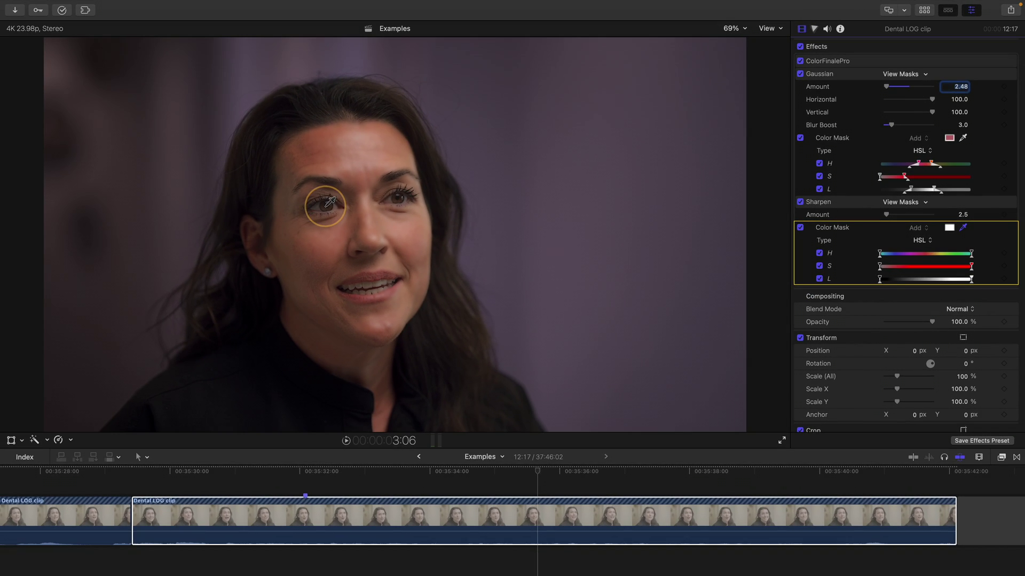
pyautogui.moveTo(329, 202); pyautogui.dragTo(321, 201)
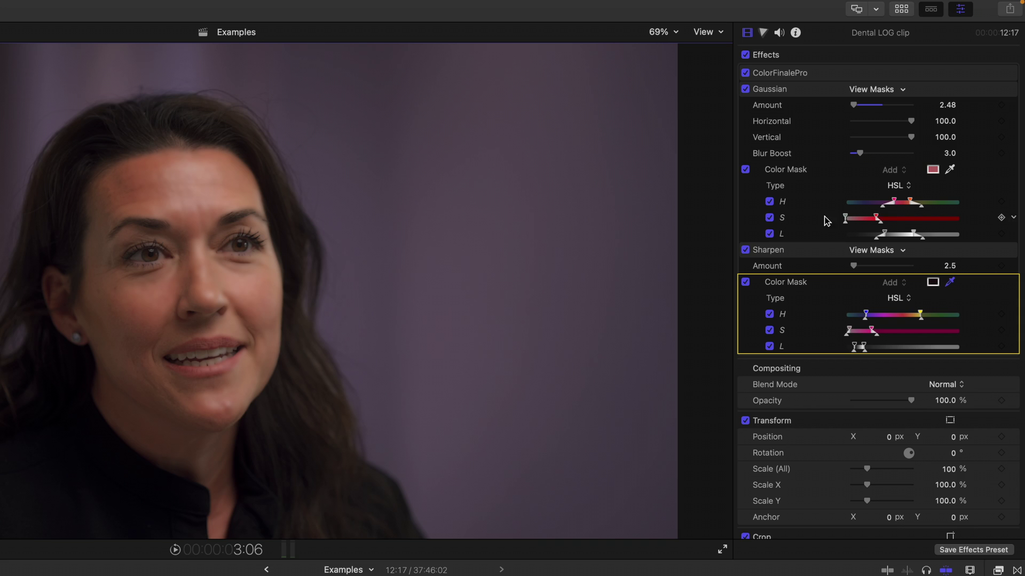
pyautogui.click(873, 251)
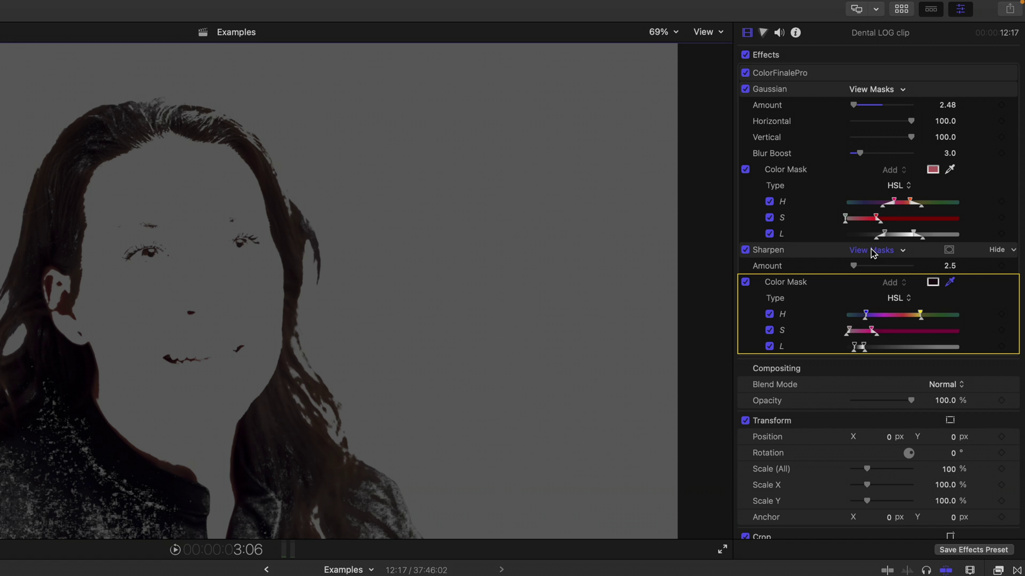
pyautogui.moveTo(857, 348); pyautogui.dragTo(925, 315)
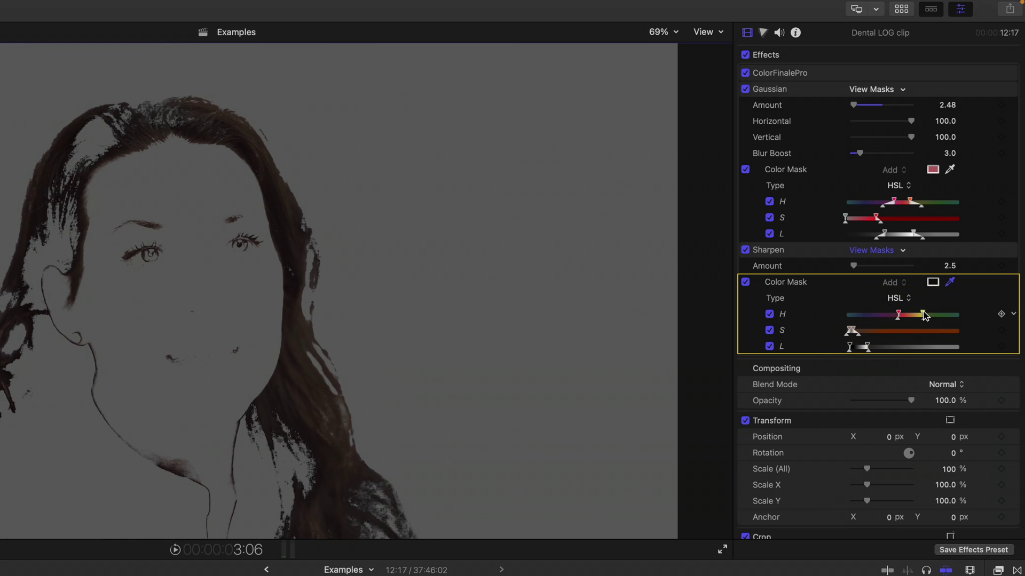
pyautogui.click(881, 253)
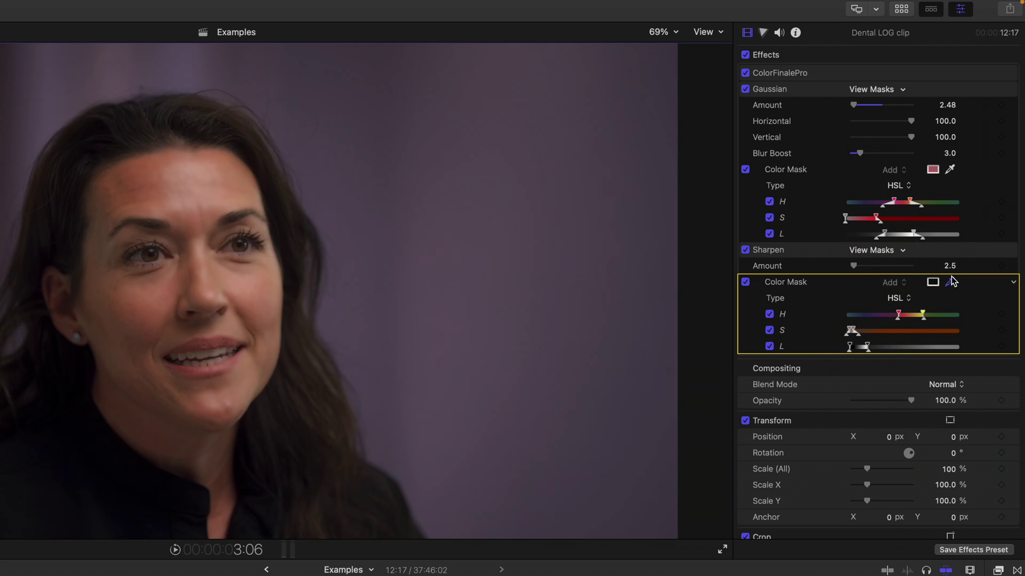
pyautogui.click(950, 266)
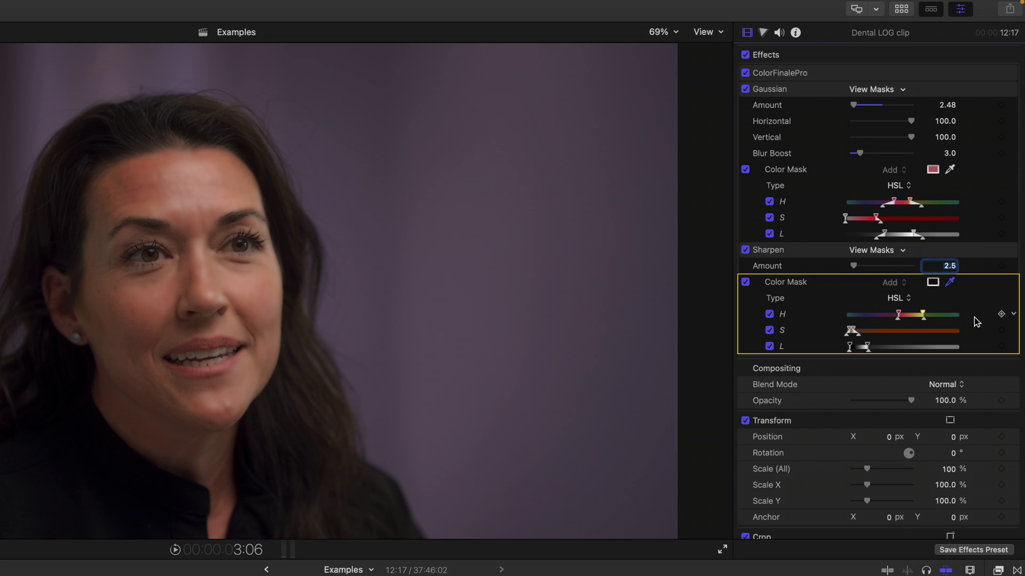
pyautogui.press('Return')
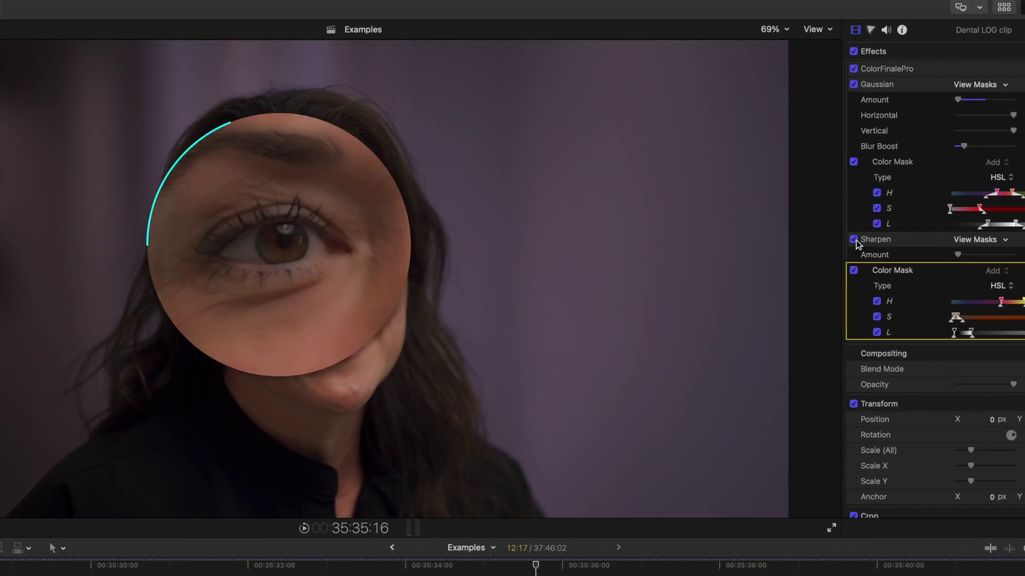
# - Toggle Sharpen off and on to compare the eyes, then replay the clip from earlier
pyautogui.click(834, 242)
pyautogui.click(853, 239)
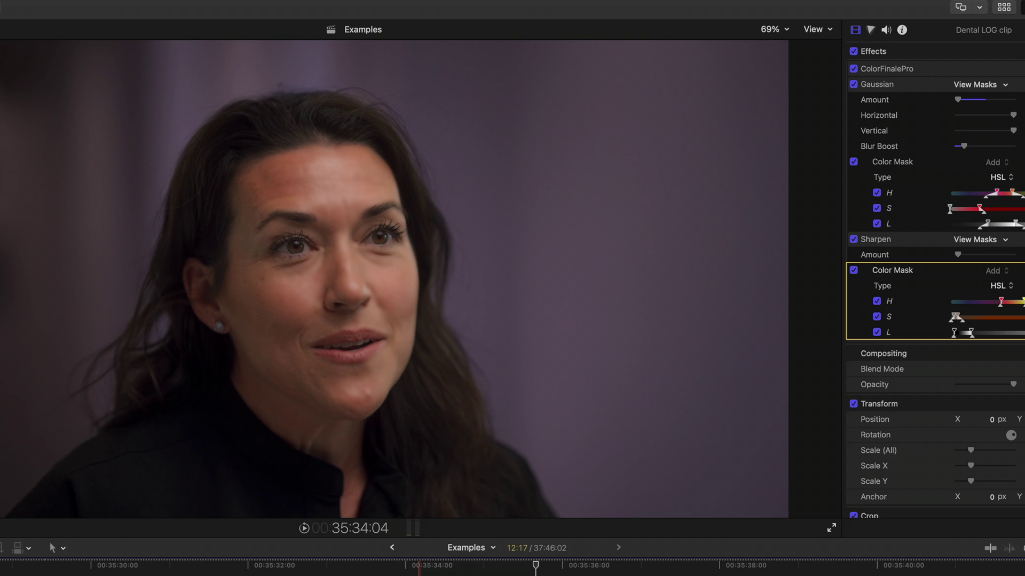
pyautogui.click(409, 567)
pyautogui.press('space')
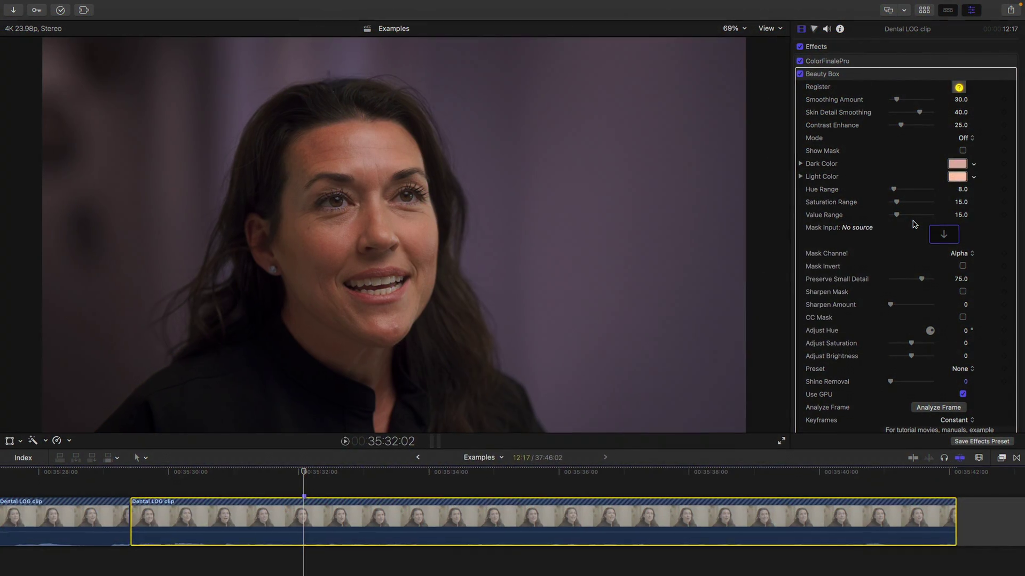
# - Run Beauty Box's Analyze Frame to pick the skin colours
pyautogui.scroll(-3, 914, 225)
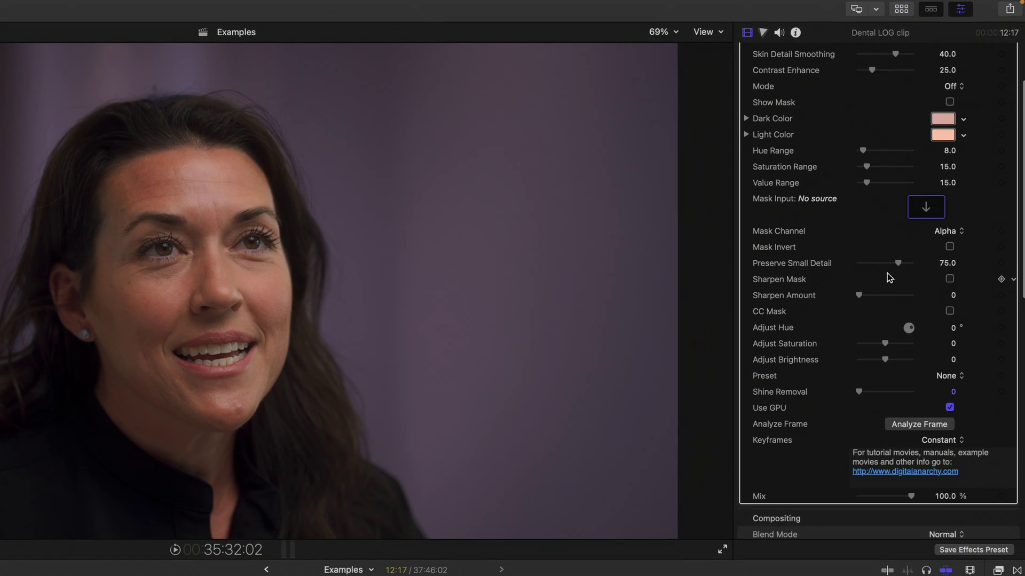
pyautogui.click(904, 427)
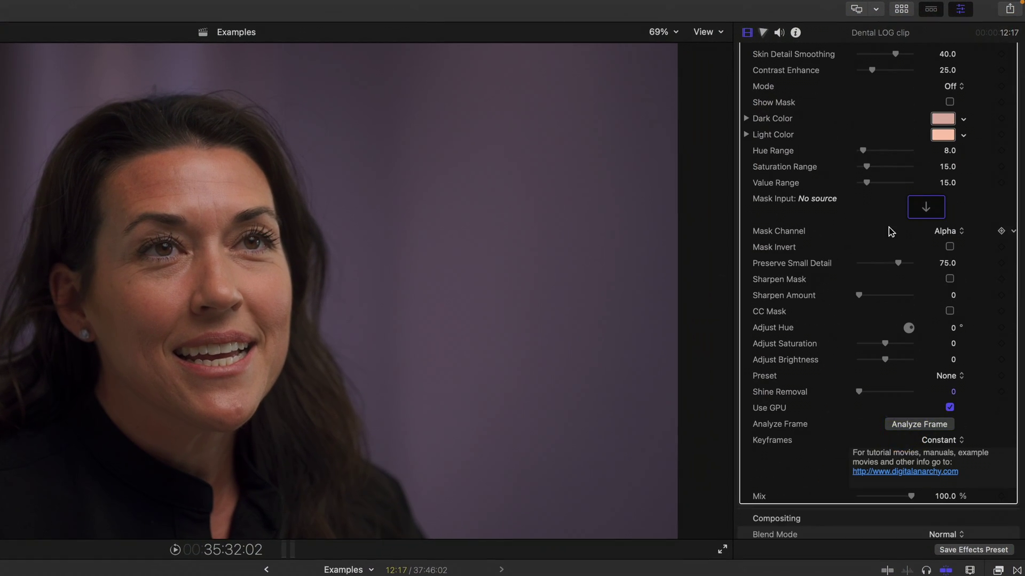
pyautogui.scroll(3, 890, 230)
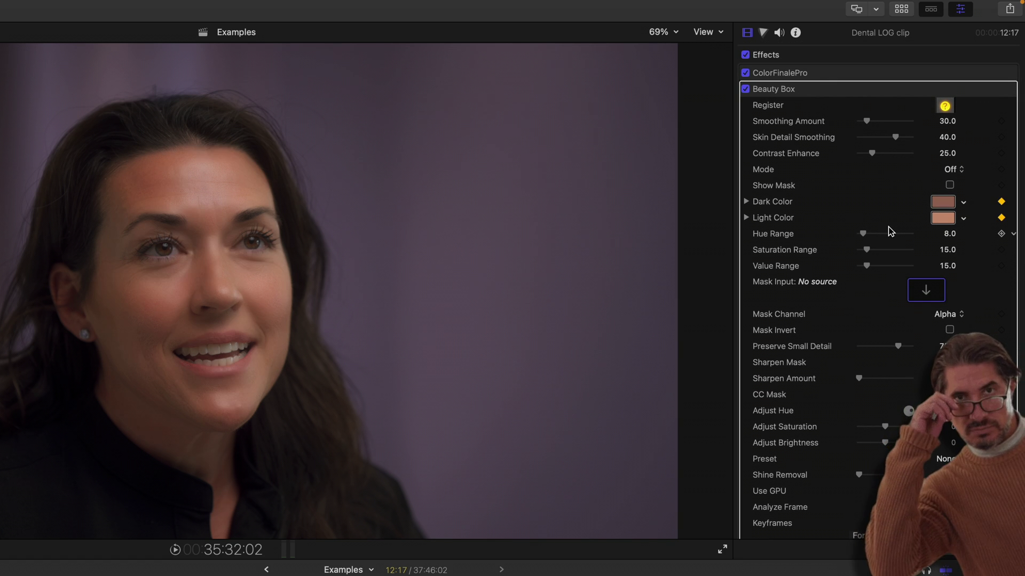
# - Set Beauty Box Smoothing Amount to 12, Contrast Enhance to 54 and Skin Detail Smoothing to -18
pyautogui.click(862, 123)
pyautogui.moveTo(861, 124); pyautogui.dragTo(863, 124)
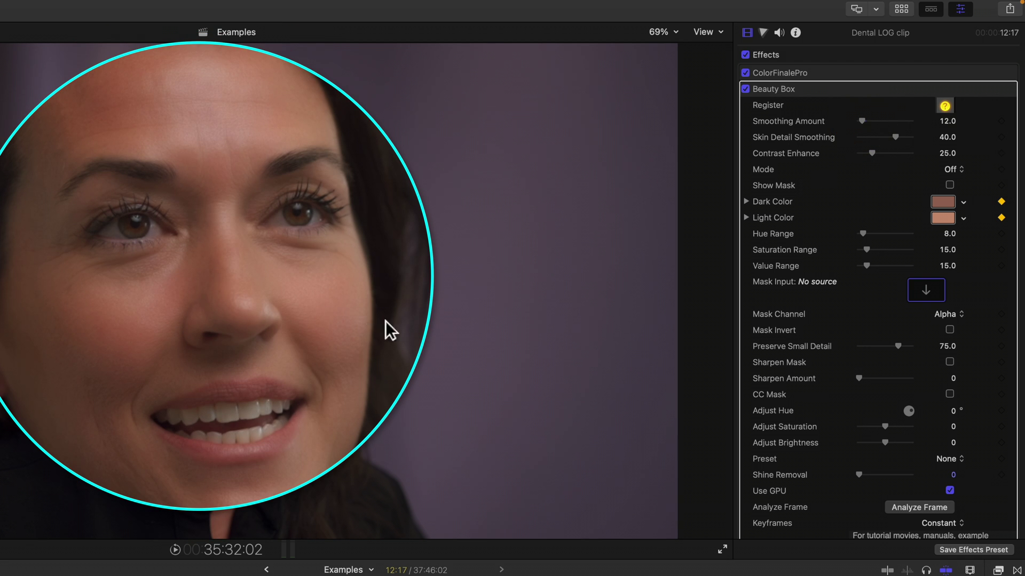
pyautogui.click(886, 154)
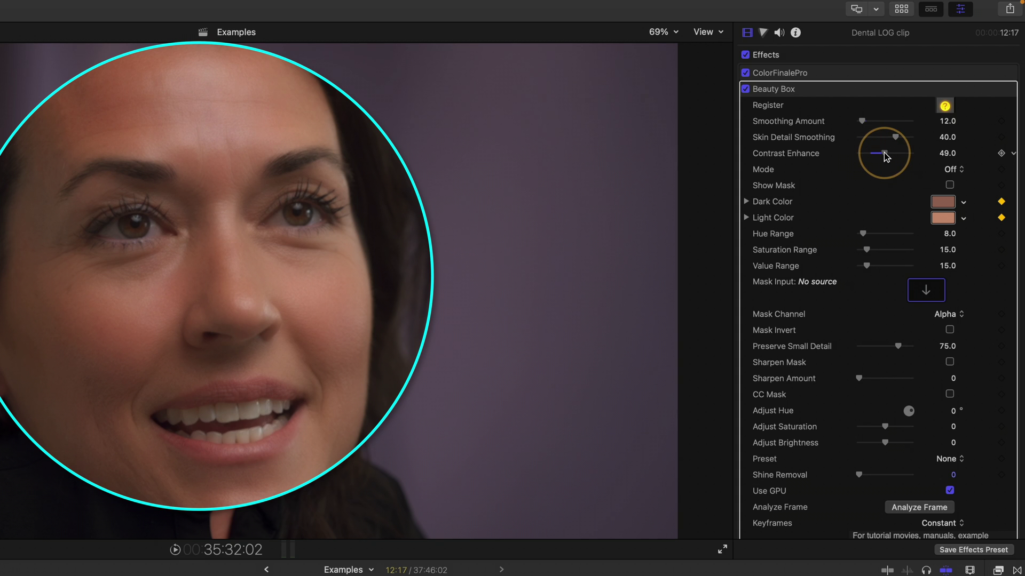
pyautogui.click(874, 137)
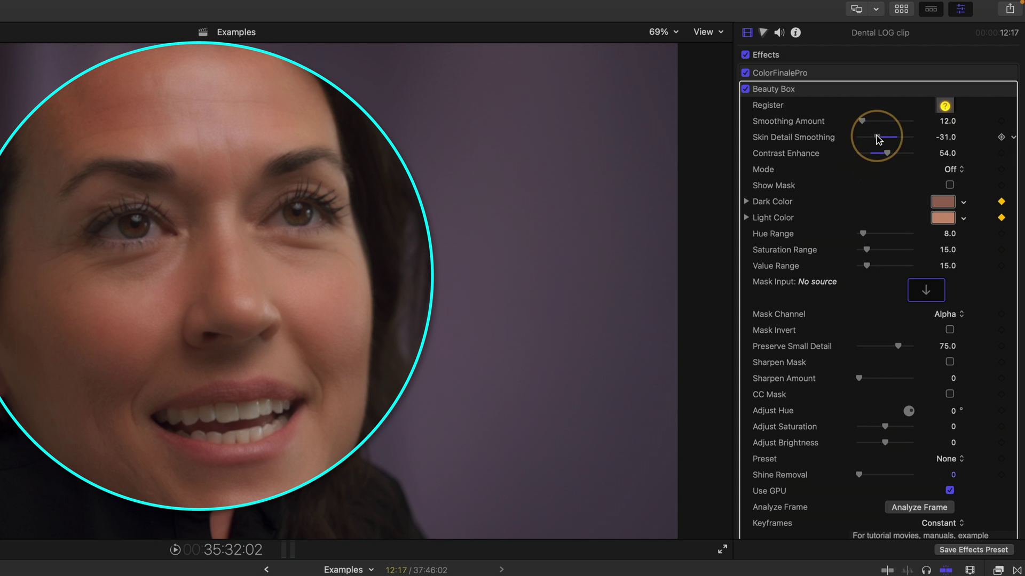
pyautogui.moveTo(875, 135); pyautogui.dragTo(879, 134)
# - Toggle Beauty Box off and on twice to compare before and after
pyautogui.click(745, 89)
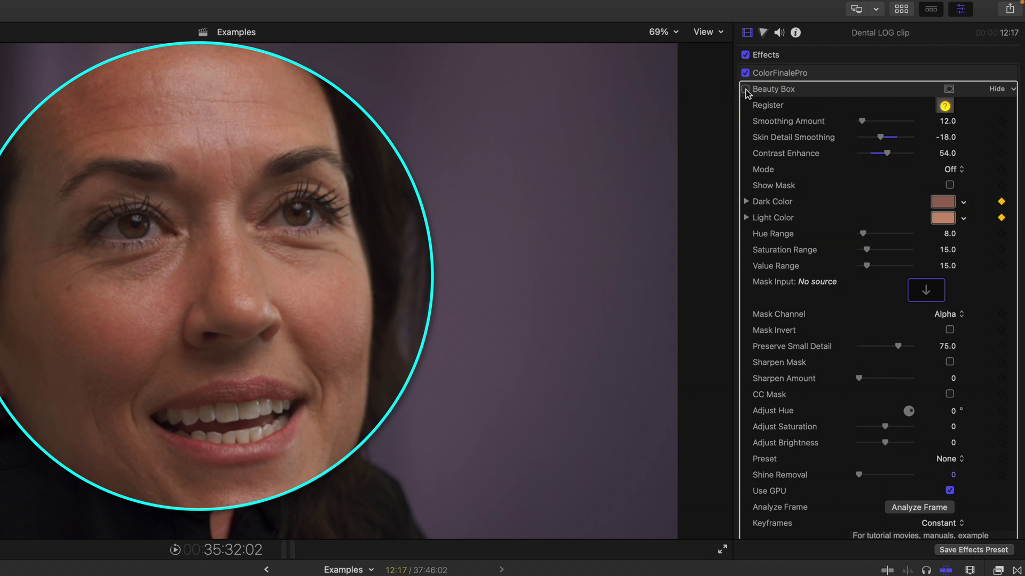
pyautogui.click(745, 90)
pyautogui.click(746, 90)
pyautogui.click(746, 89)
# - Raise Beauty Box Shine Removal to 96 and select the Beauty Box effect
pyautogui.scroll(-2, 867, 392)
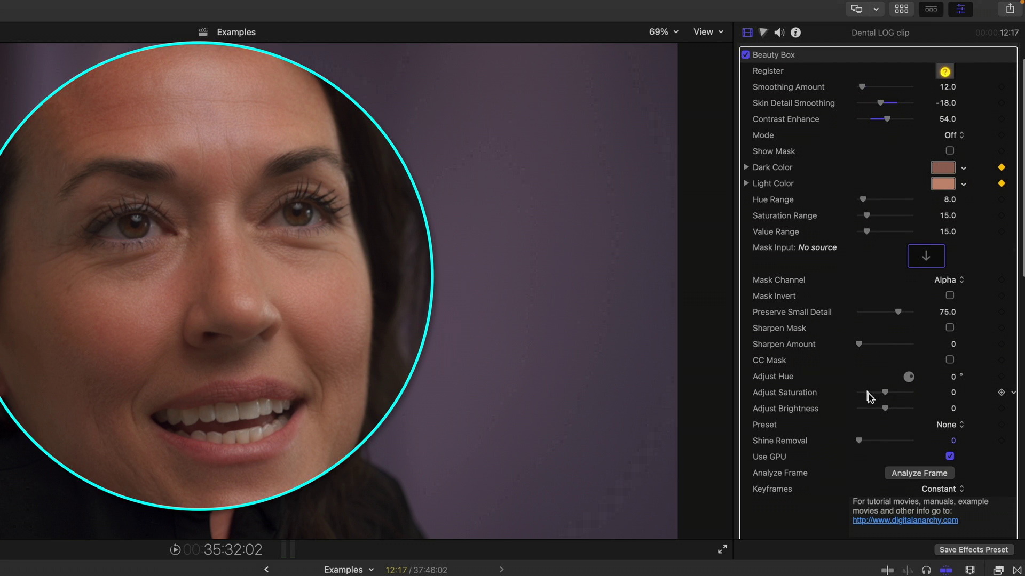
pyautogui.click(874, 441)
pyautogui.moveTo(874, 443); pyautogui.dragTo(889, 440)
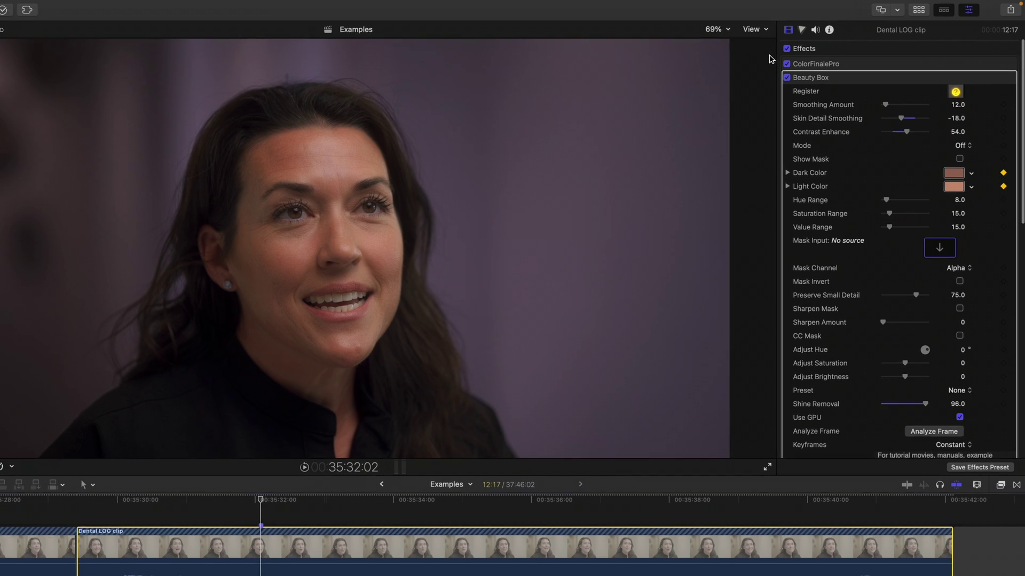
pyautogui.click(827, 78)
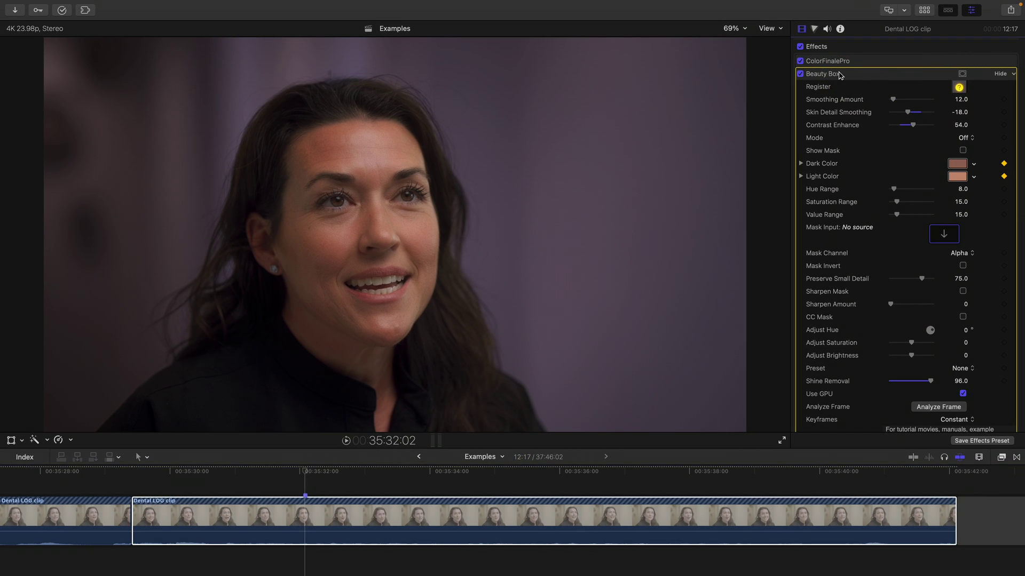
# - Delete Beauty Box from the Dental LOG clip, leaving only ColorFinalePro
pyautogui.press('Delete')
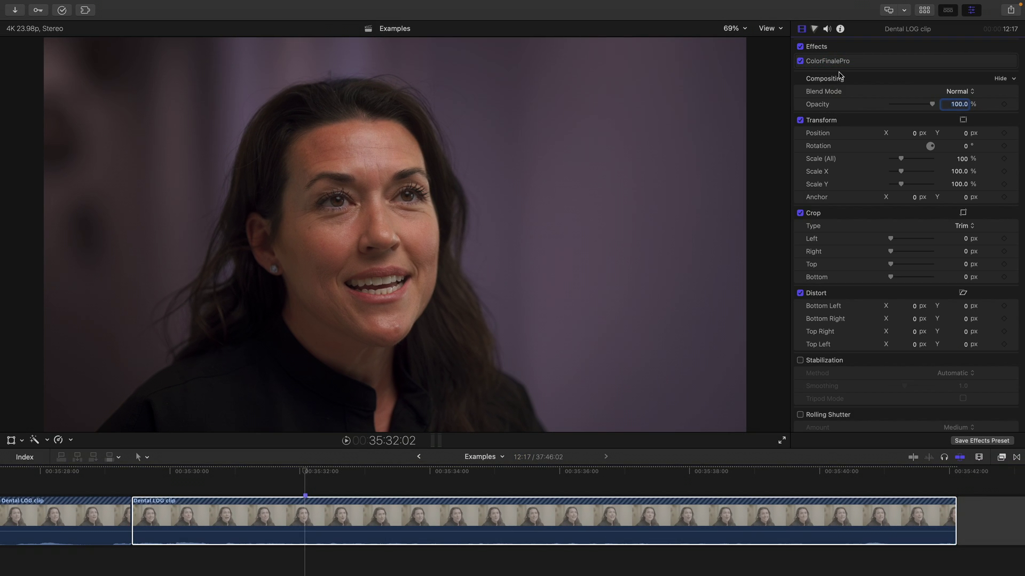